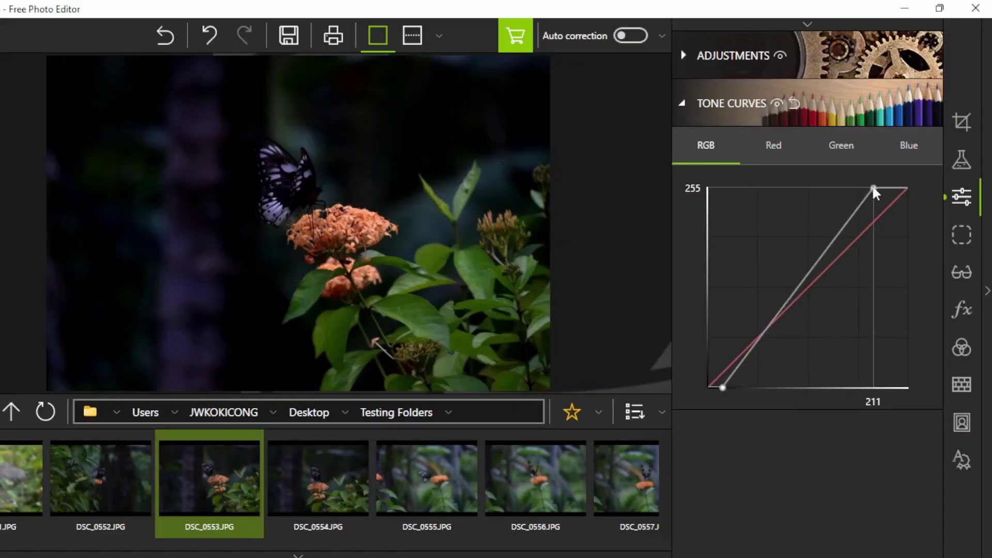
Rework the butterfly photo's RGB tone curve points, returning the black point to 0 and the top endpoint to 245.
left_click_drag(724, 390, 718, 373)
left_click_drag(754, 302, 852, 243)
left_click_drag(775, 279, 764, 296)
left_click_drag(736, 341, 734, 333)
left_click_drag(719, 374, 716, 387)
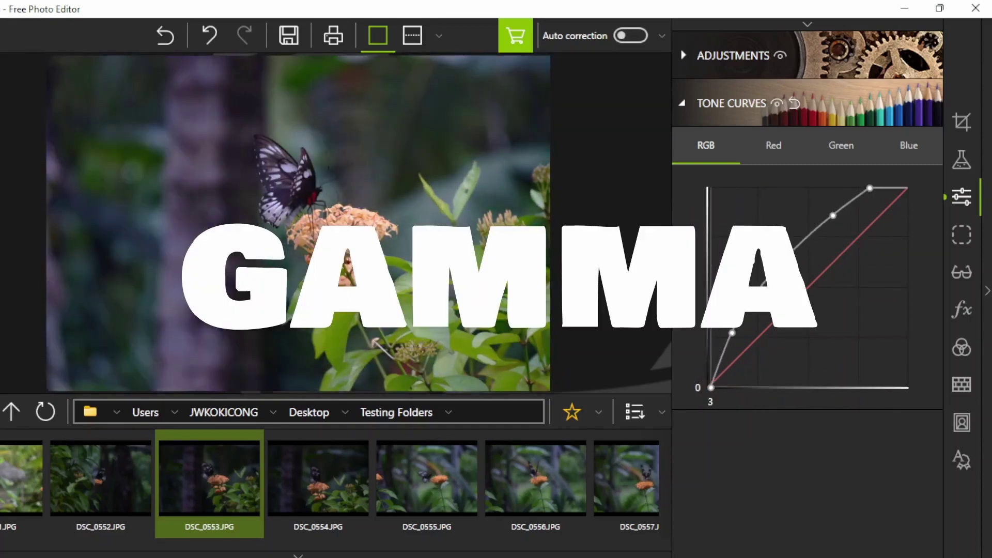
left_click_drag(732, 333, 736, 338)
left_click_drag(871, 188, 901, 203)
left_click(866, 327)
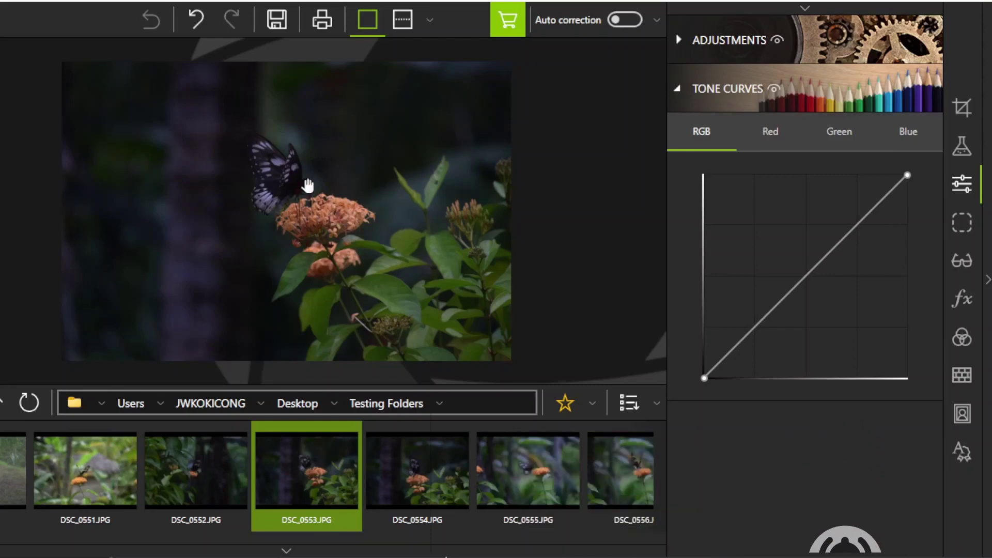
key("ctrl+z")
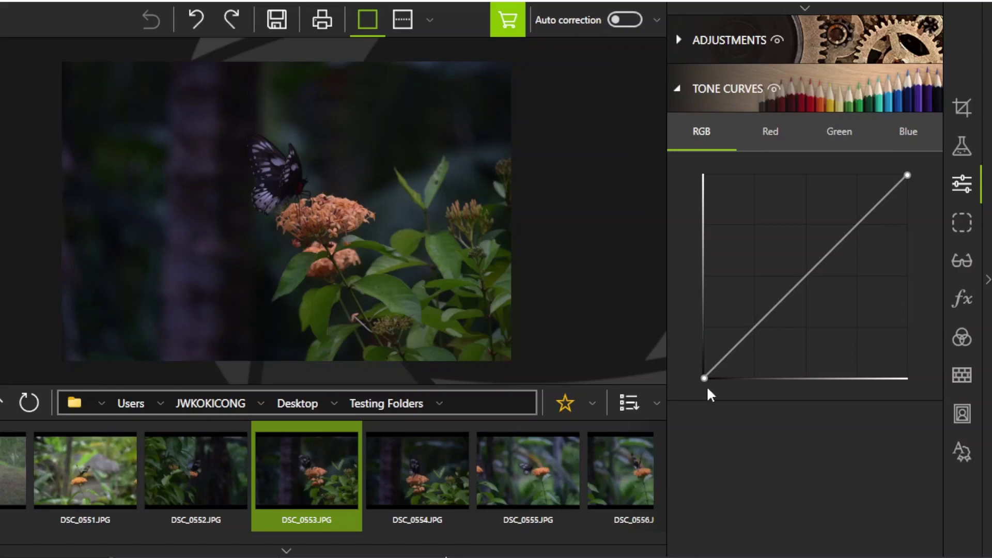
mouse_move(705, 380)
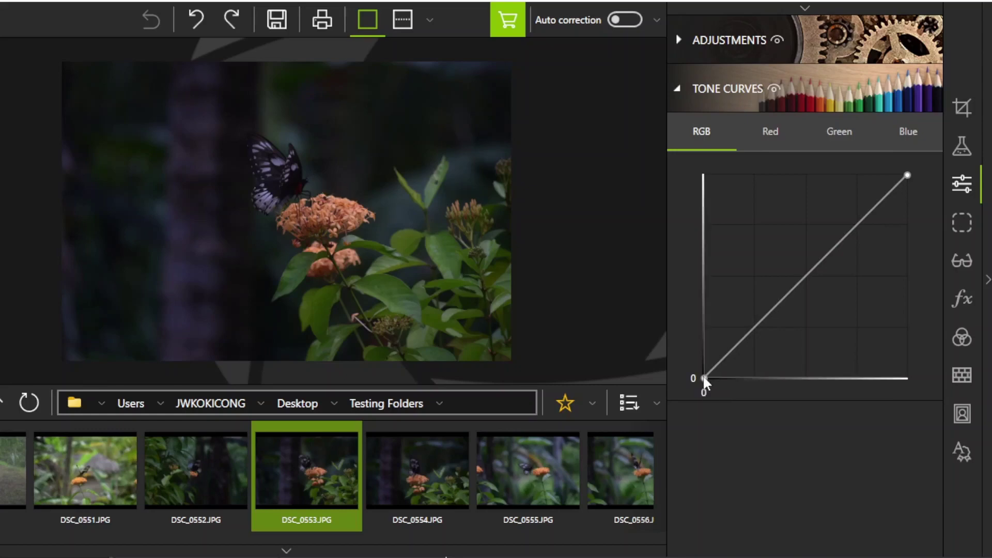
mouse_move(907, 175)
left_mouse_down()
mouse_move(875, 206)
mouse_move(909, 181)
left_mouse_up()
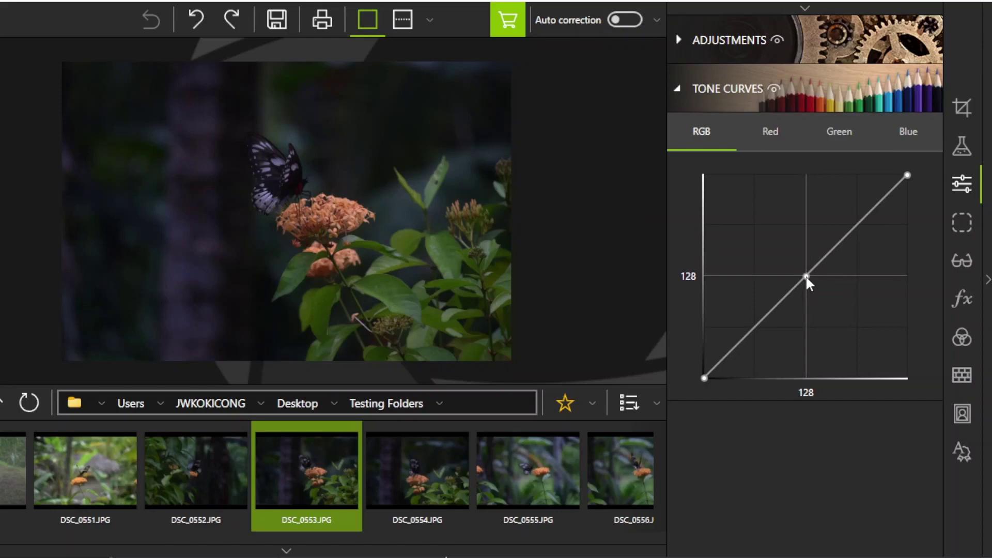
left_click(705, 379)
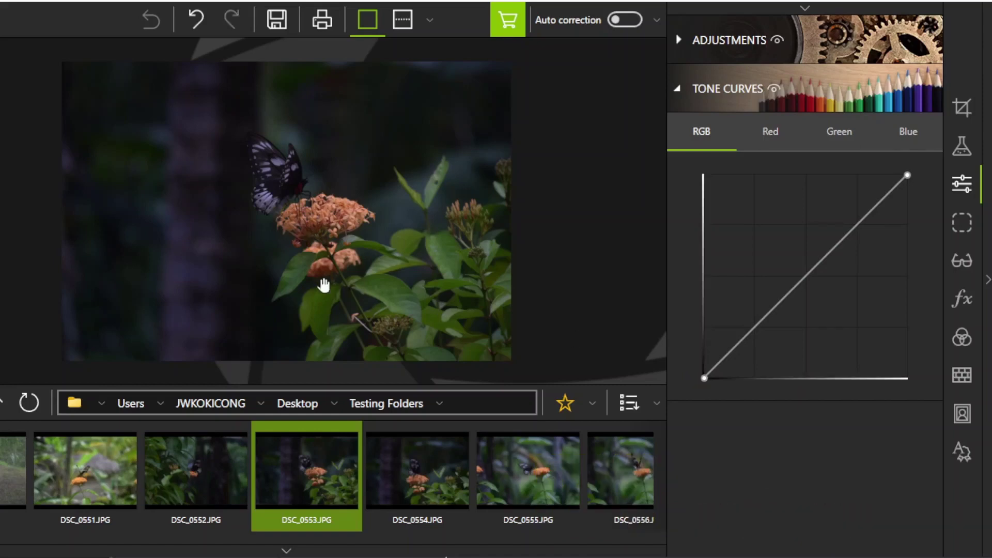
left_click_drag(704, 379, 686, 356)
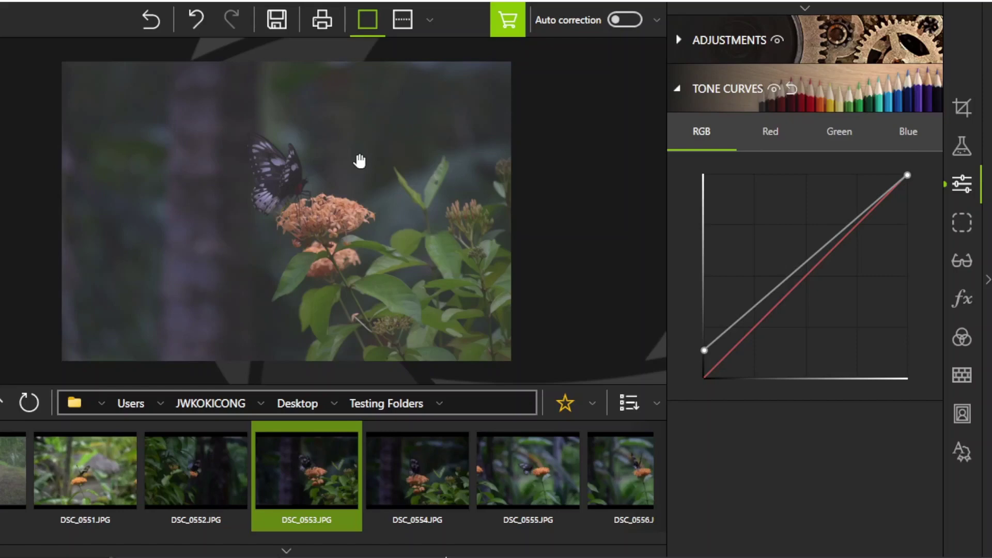
left_click_drag(704, 351, 727, 381)
key("ctrl+z")
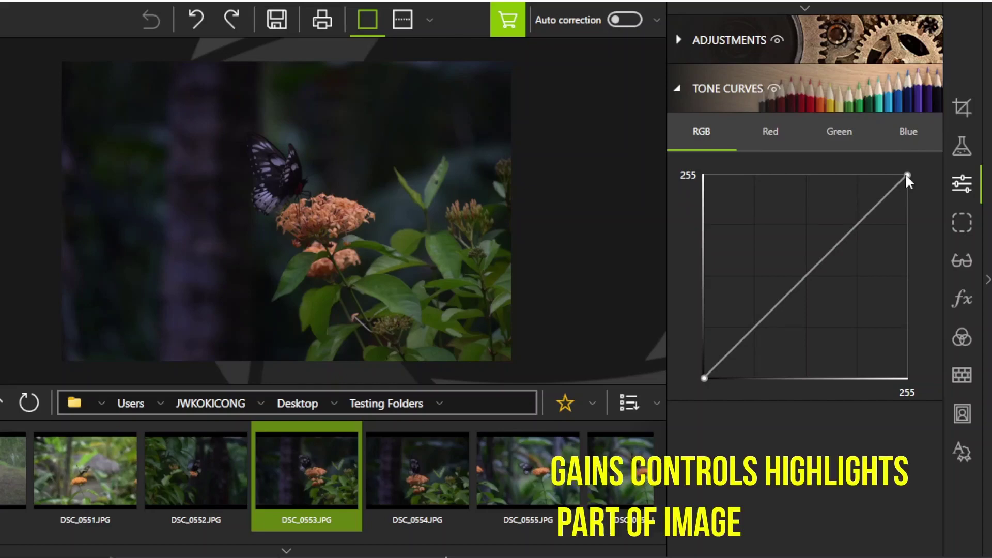
left_click_drag(906, 176, 824, 174)
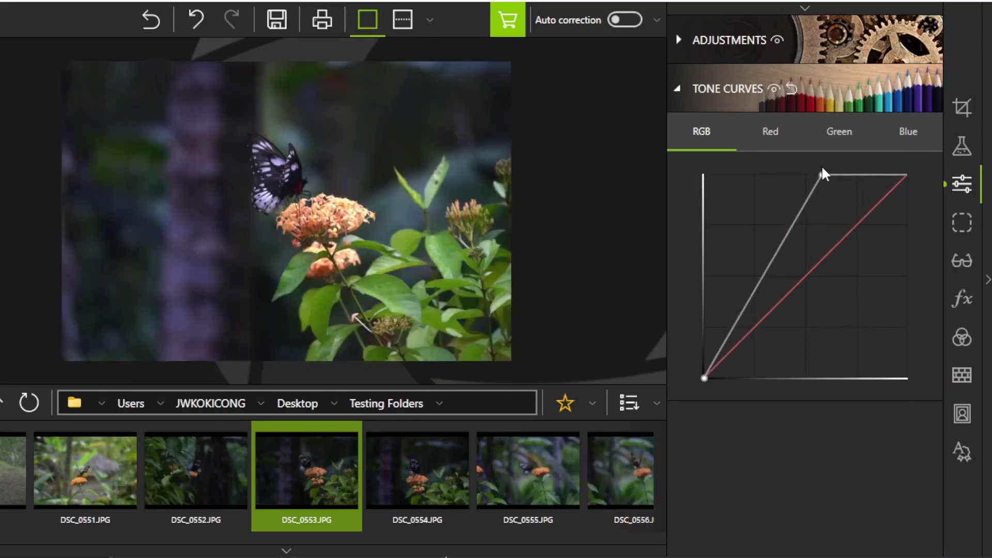
key("ctrl+z")
left_click_drag(907, 174, 905, 238)
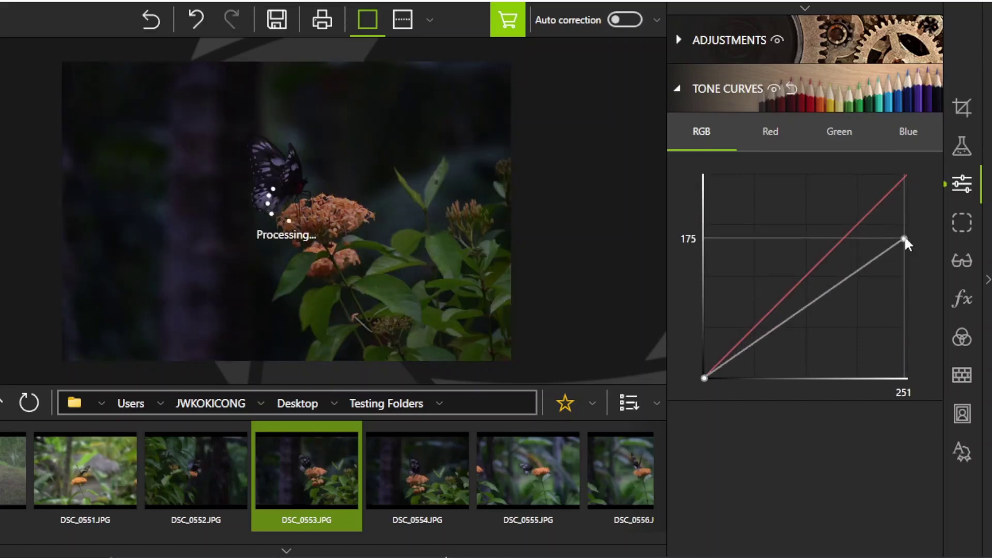
key("ctrl+z")
left_click_drag(817, 262, 814, 265)
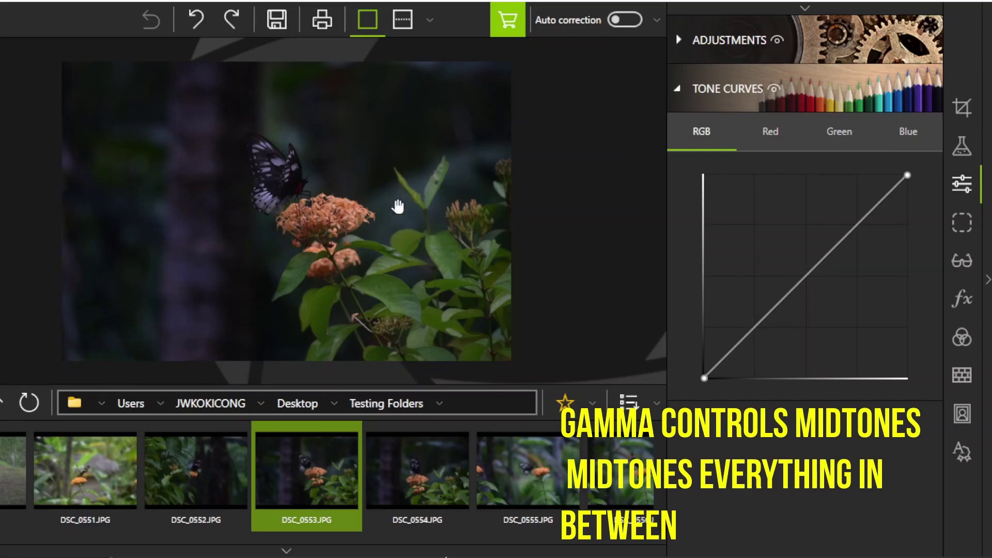
Bow the curve midpoint up to 110/163, set the black point to 10, trim the whites, and add a point at 79/126.
left_click_drag(815, 267, 794, 253)
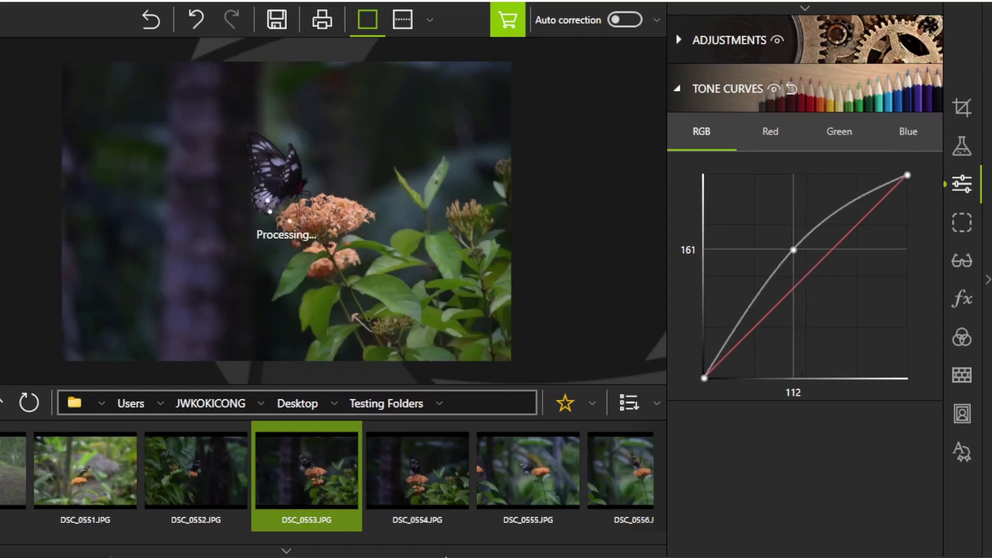
left_click_drag(794, 252, 789, 249)
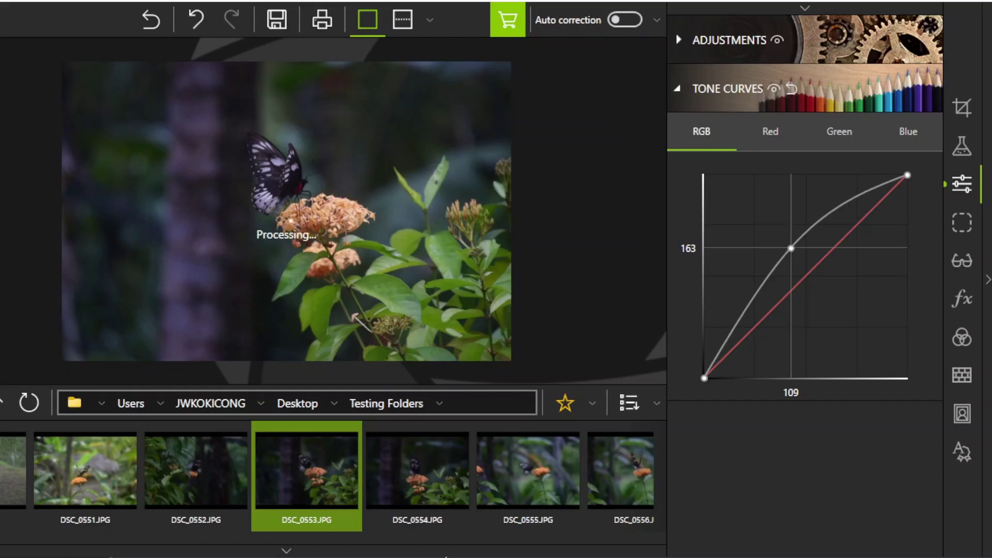
left_click(789, 250)
mouse_move(704, 379)
left_click_drag(705, 378, 713, 380)
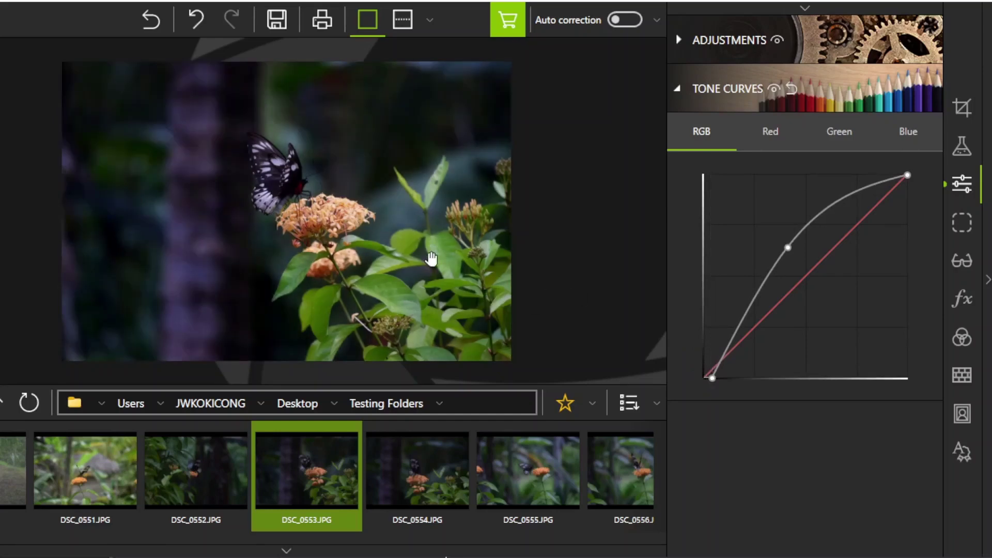
left_click_drag(908, 176, 899, 175)
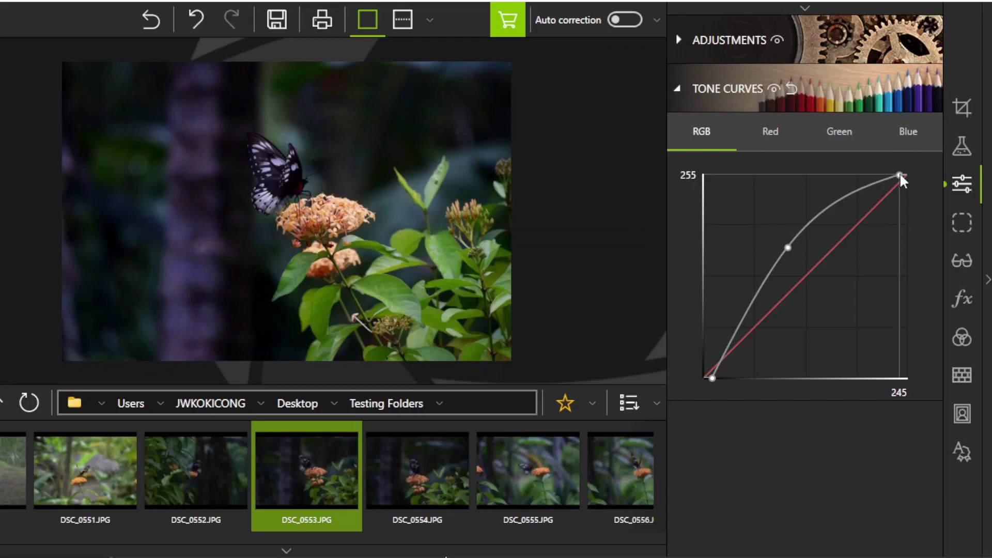
left_click(768, 277)
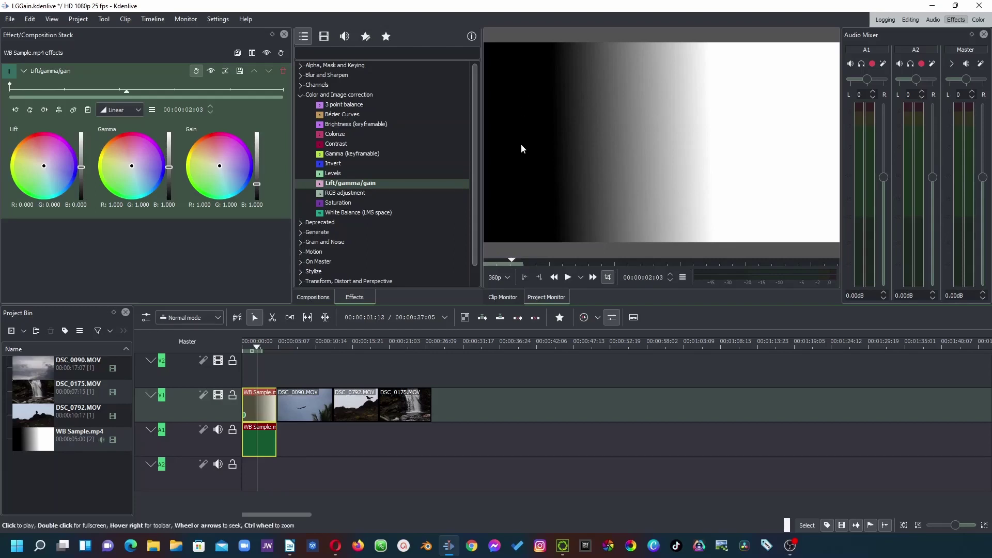
Try Lift at 0.954 and -0.954, push Gain to its 3.817 maximum, then raise Gamma.
left_click(81, 134)
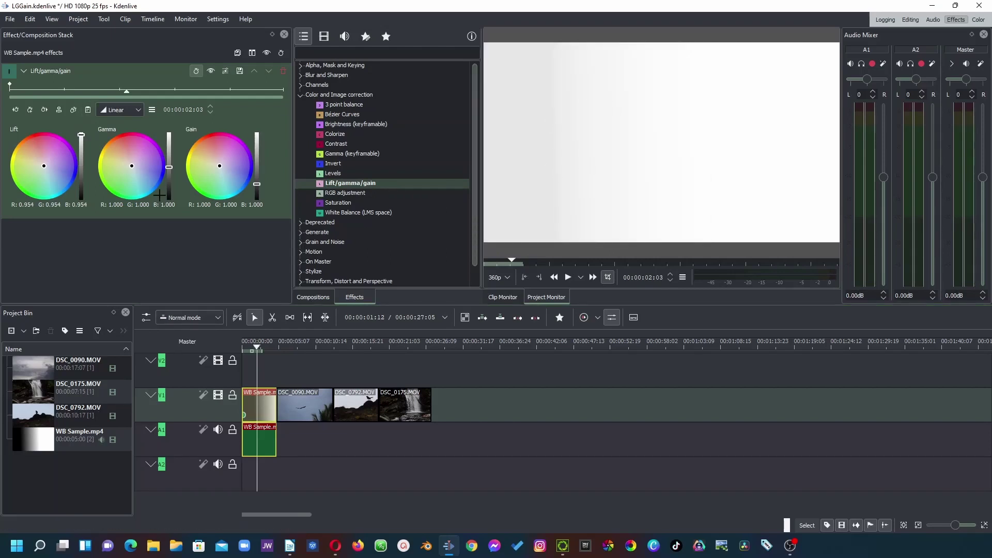
left_click(82, 198)
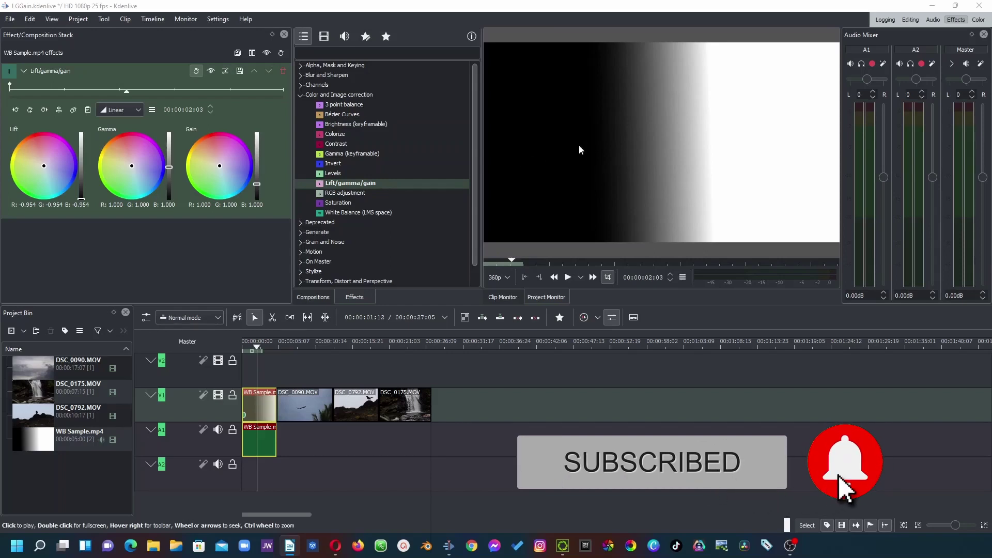
left_click(257, 136)
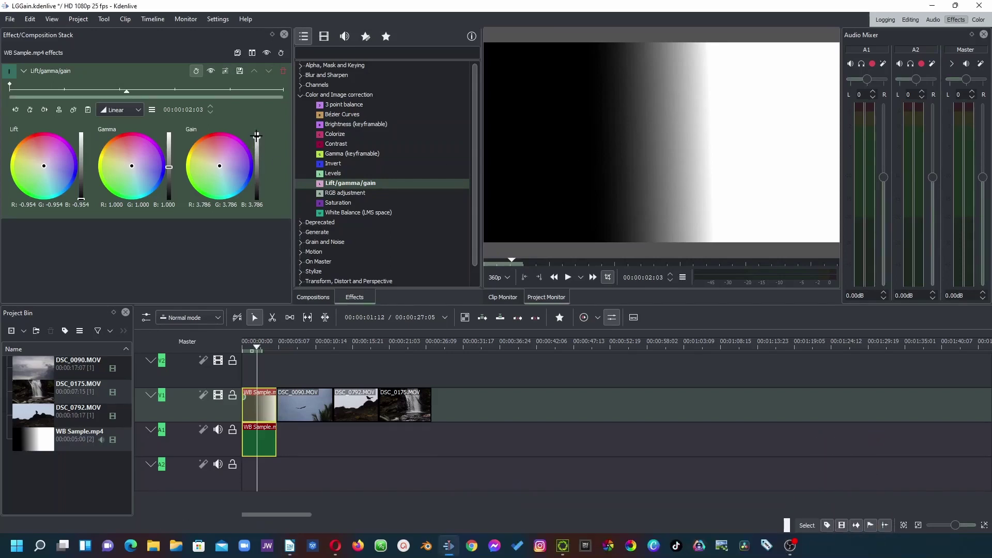
left_click_drag(256, 136, 257, 134)
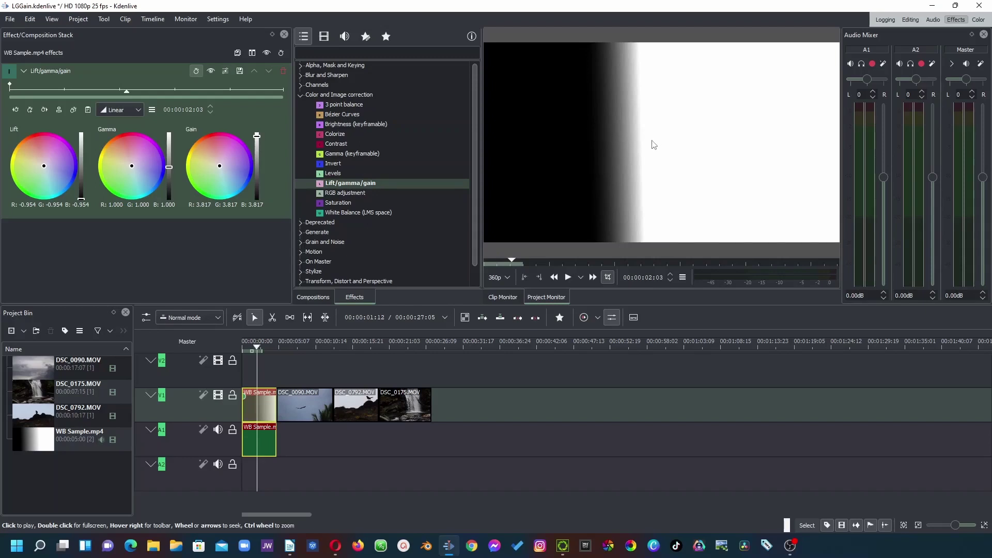
left_click(170, 135)
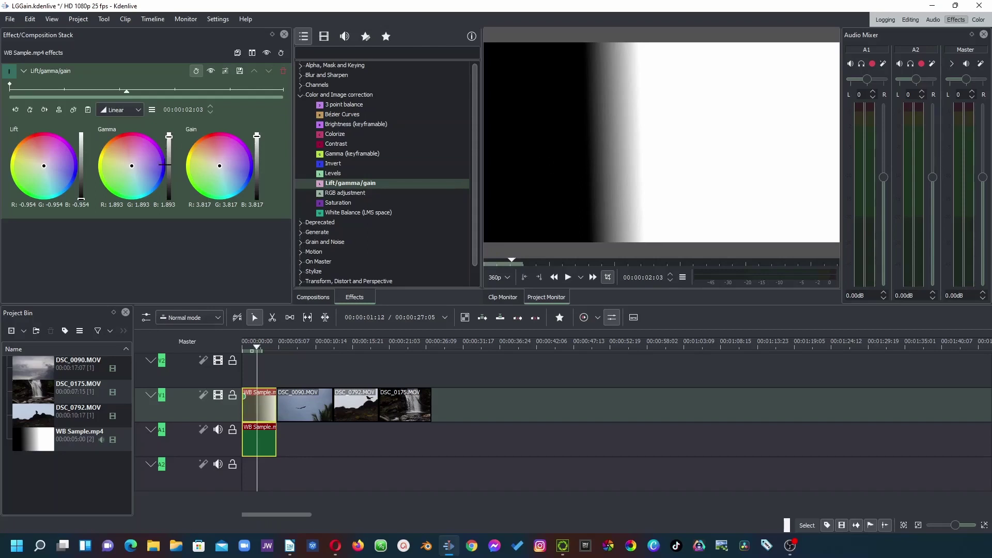
Drop the gradient clip's Gamma to its lowest value, 0.137.
left_click(169, 197)
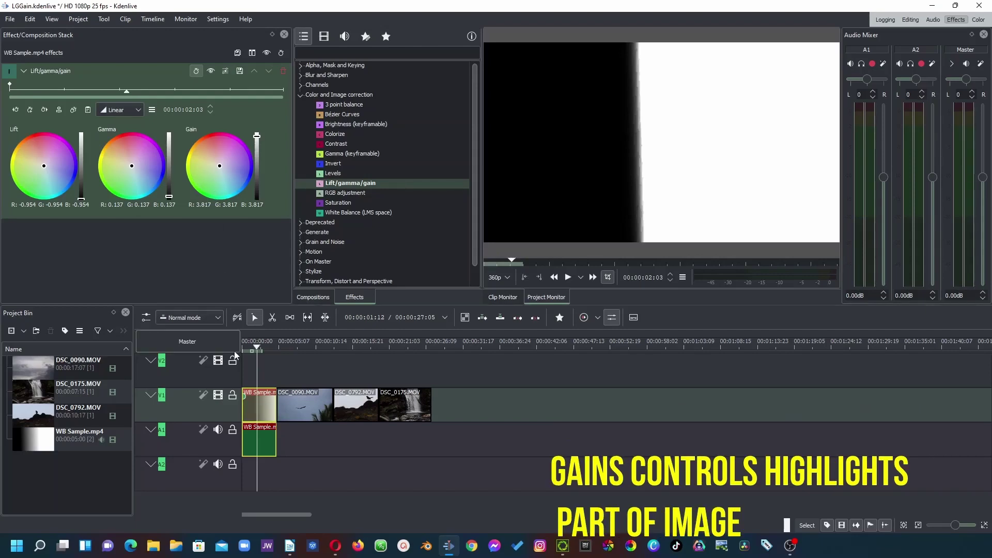
Move the playhead onto the bird clip in the timeline.
left_click(342, 348)
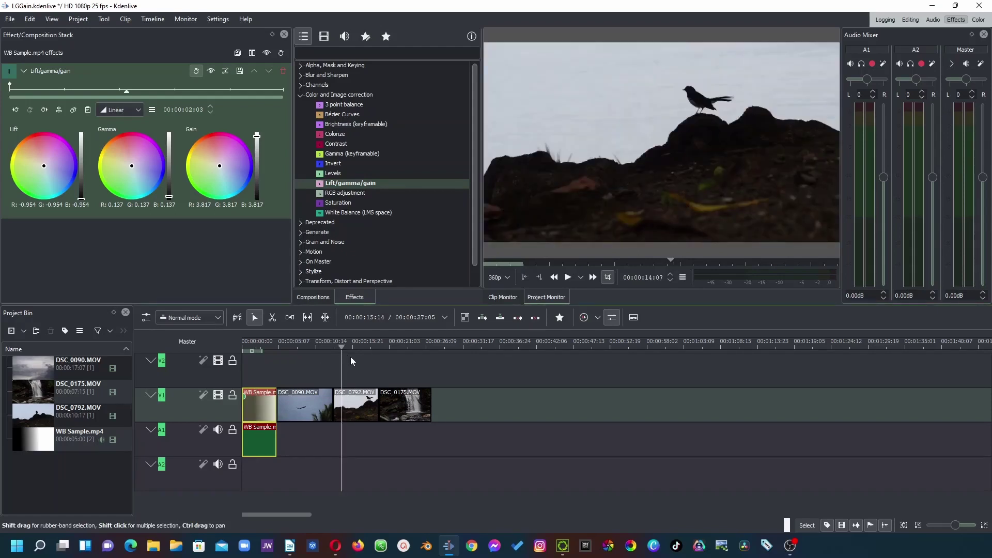
Select DSC_0792.MOV on V1 and apply Lift/gamma/gain from Color and Image correction to it.
left_click(360, 411)
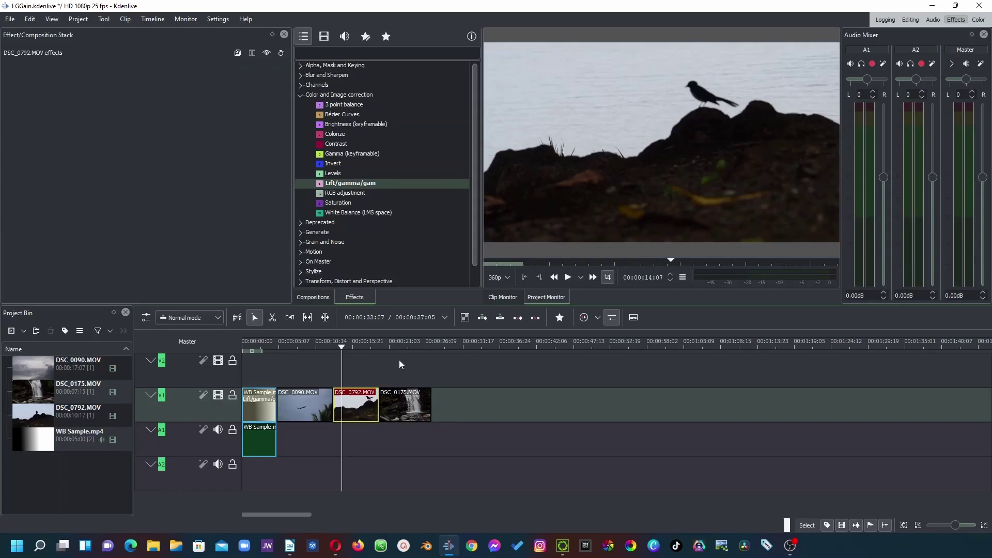
left_click(344, 349)
left_click(345, 349)
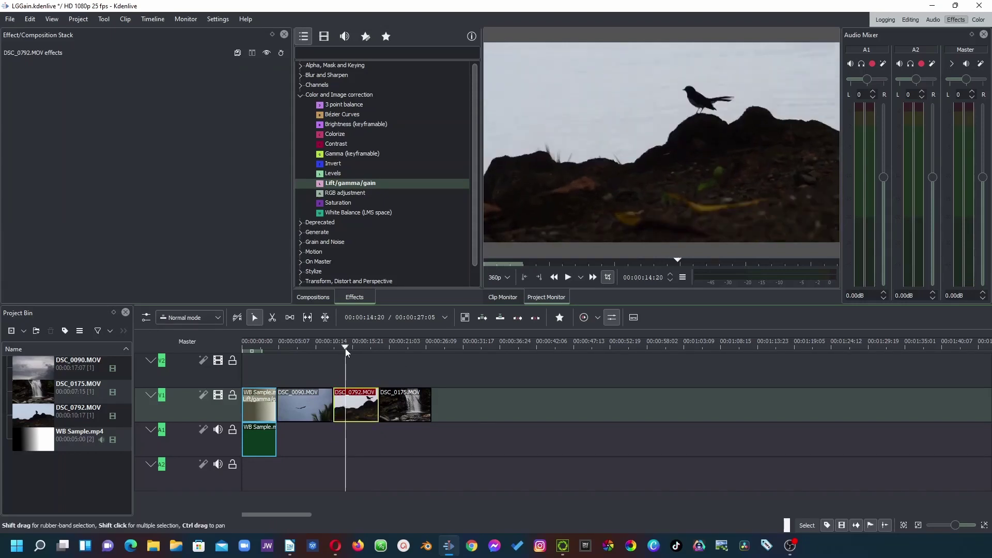
left_click(341, 189)
left_click_drag(341, 188, 358, 404)
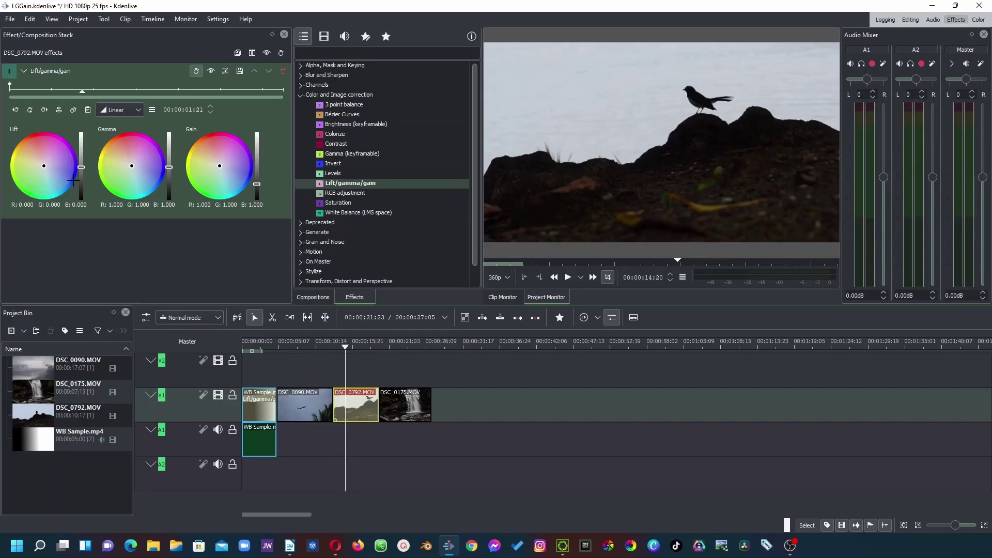
Raise the bird clip's Lift to 0.237, then try a high Gain before settling at 0.427.
left_click_drag(81, 167, 81, 159)
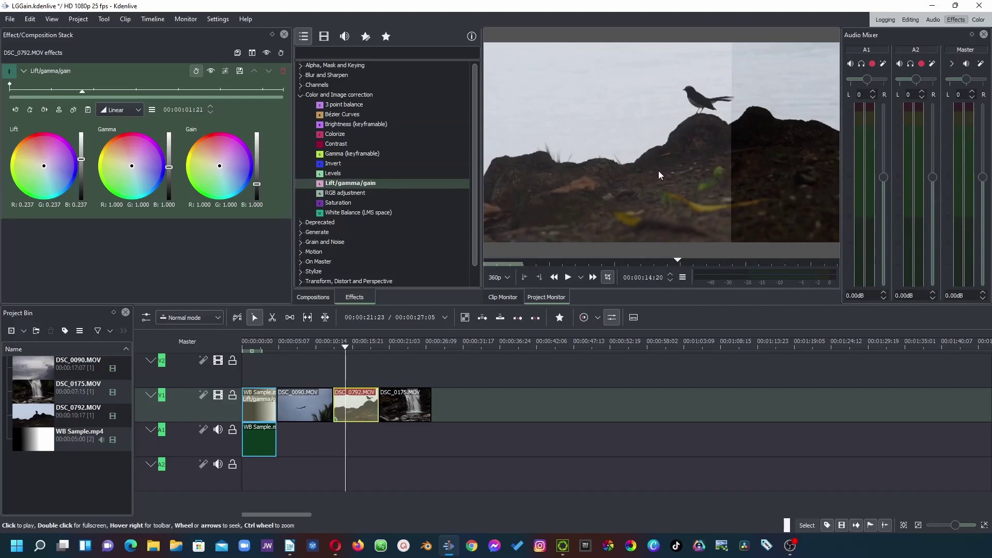
left_click(256, 169)
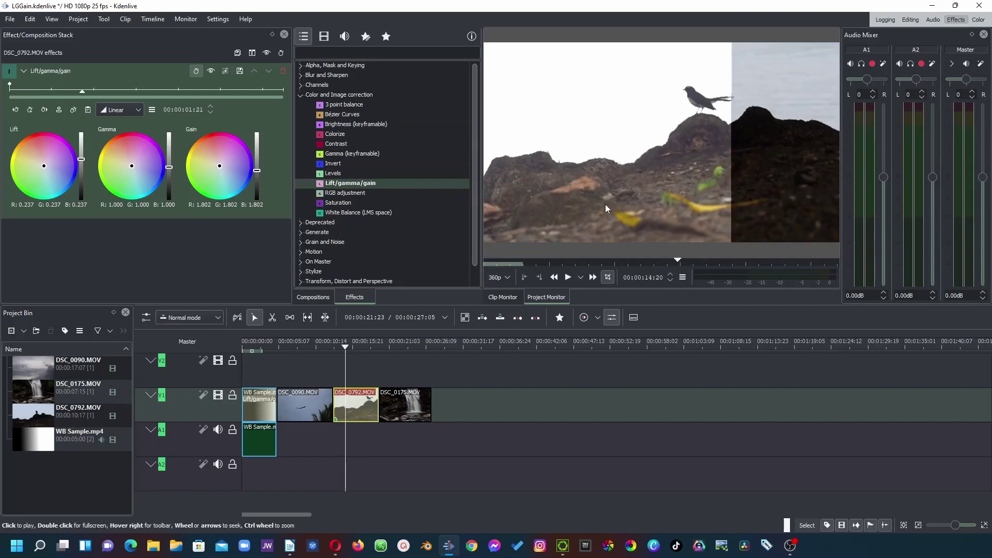
left_click(257, 193)
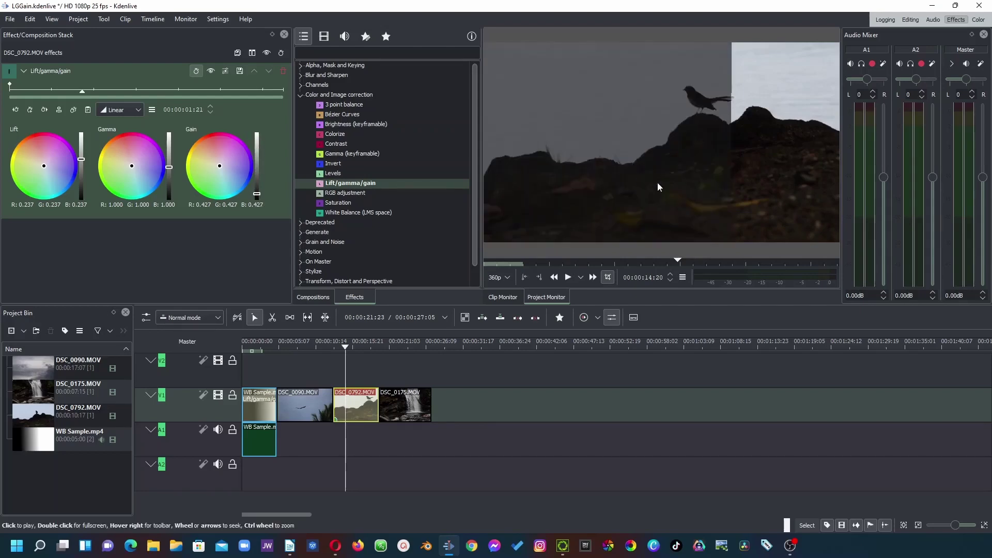
Set the bird clip's Gain to 2.137 and step Gamma down from high to 0.962.
left_click_drag(257, 165, 257, 164)
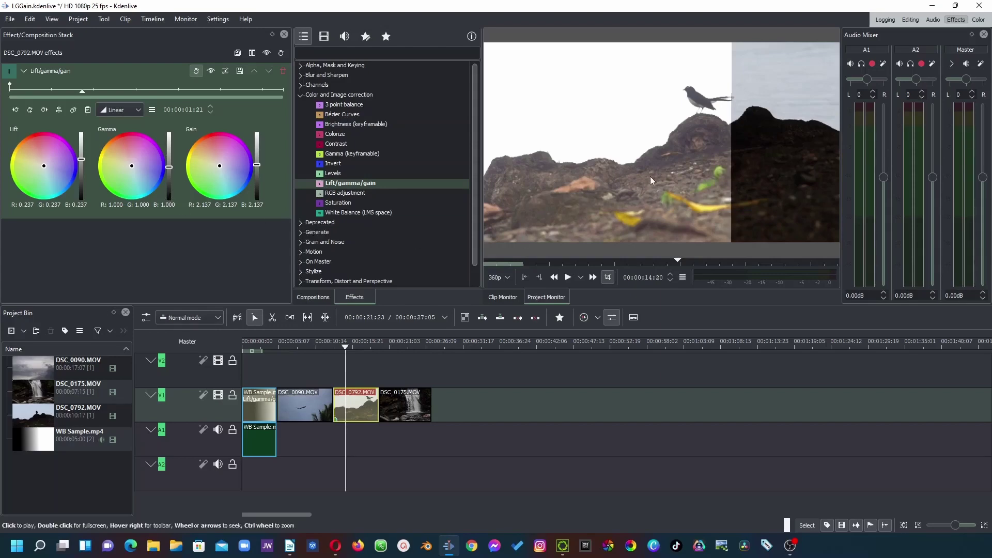
left_click(169, 144)
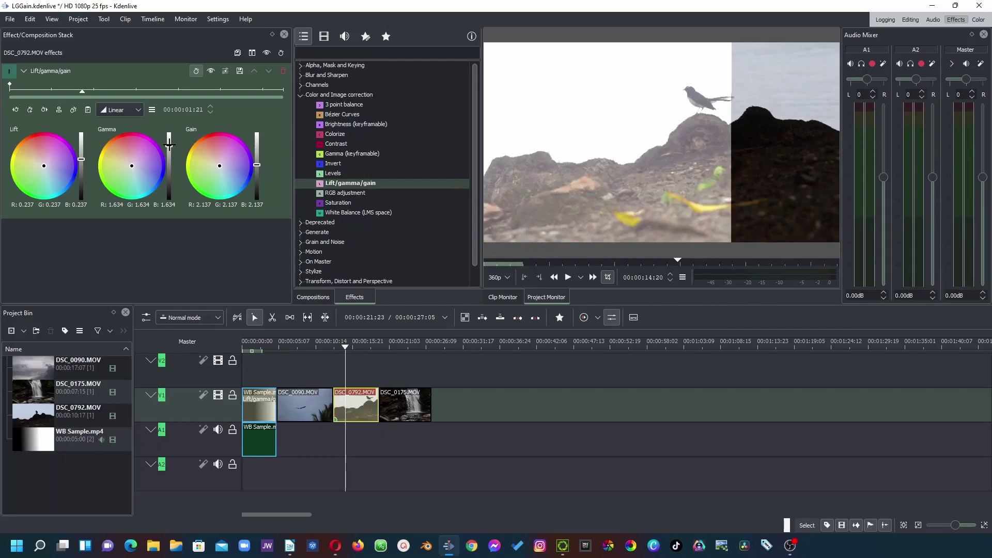
left_click(169, 157)
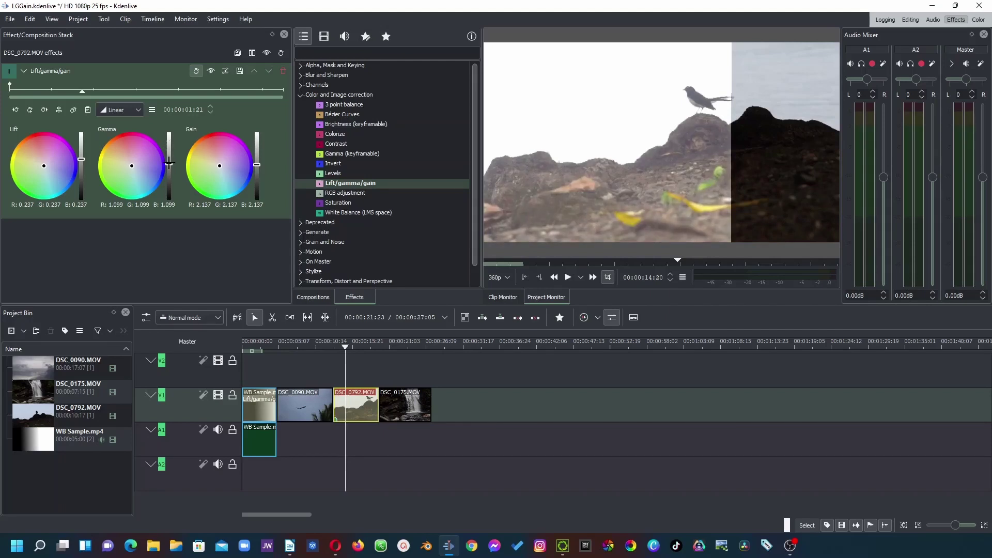
left_click(169, 168)
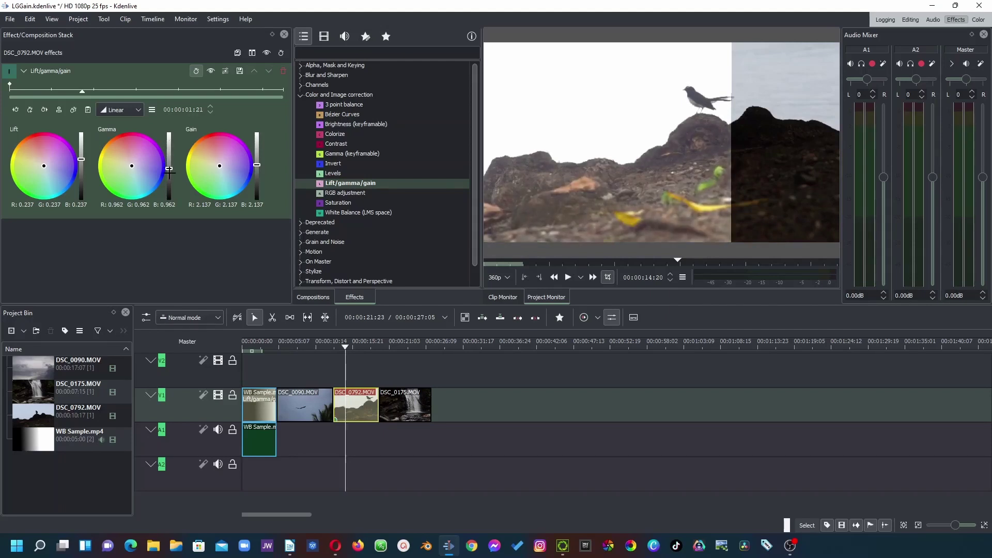
Lower Gamma further and tint the Gain, Gamma and Lift colour wheels toward blue.
left_click_drag(169, 169, 169, 181)
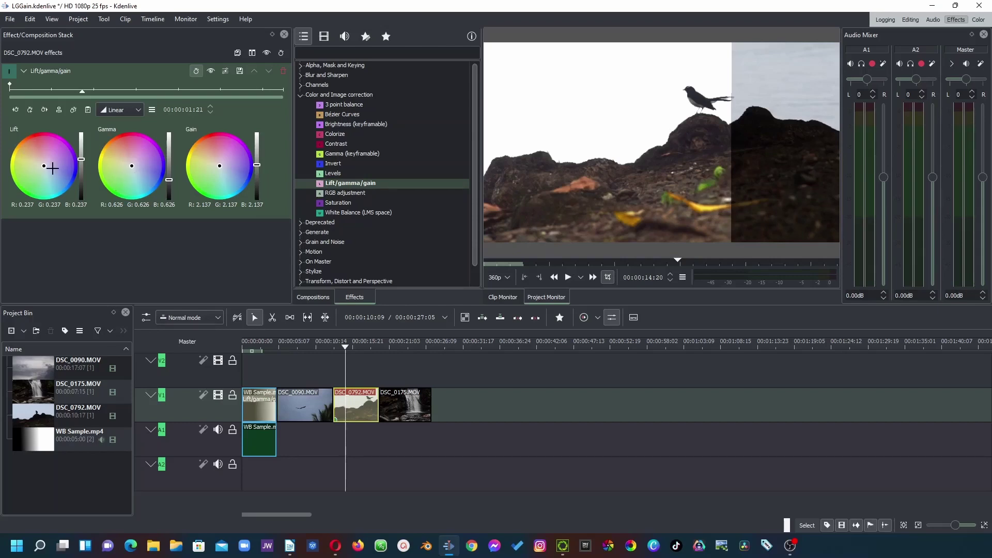
left_click(224, 170)
left_click(138, 169)
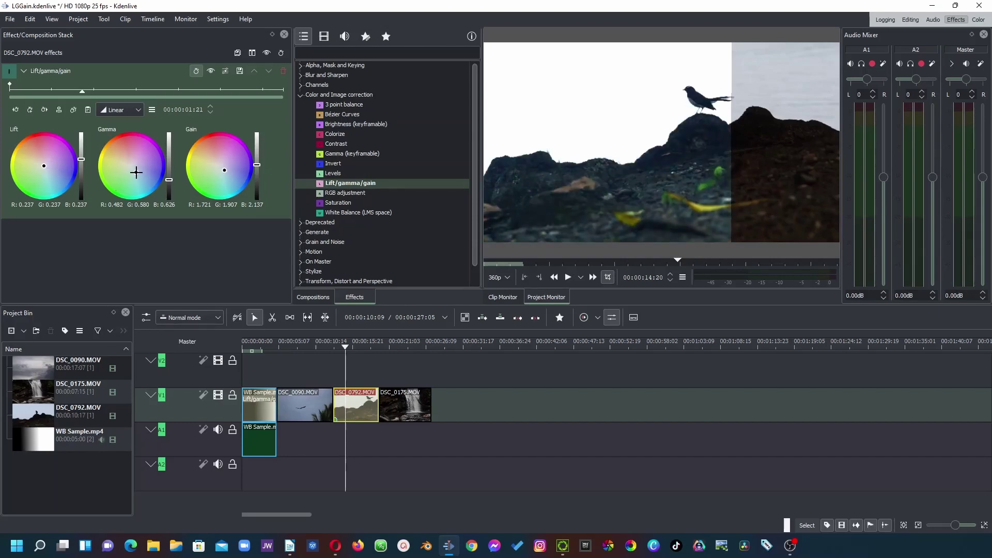
left_click(134, 171)
left_click(45, 168)
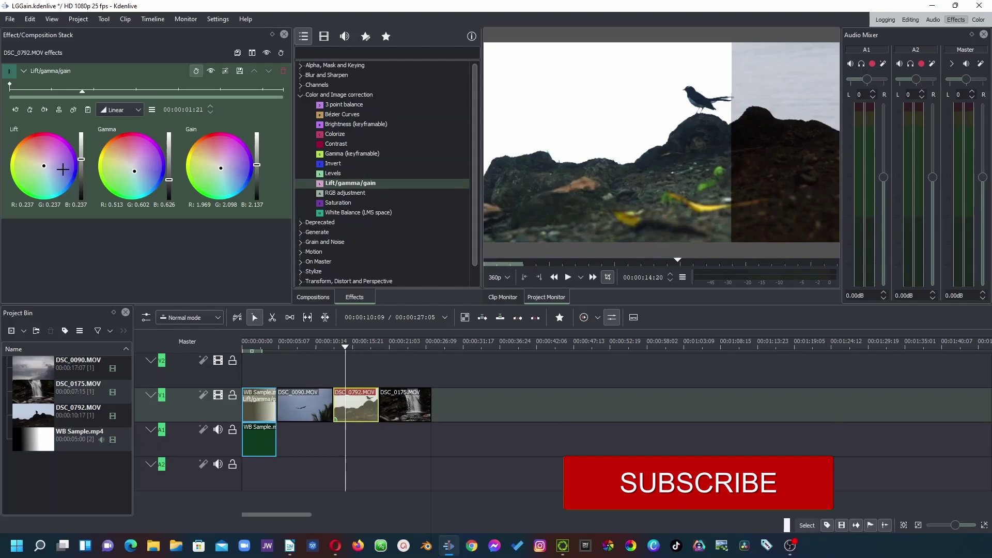